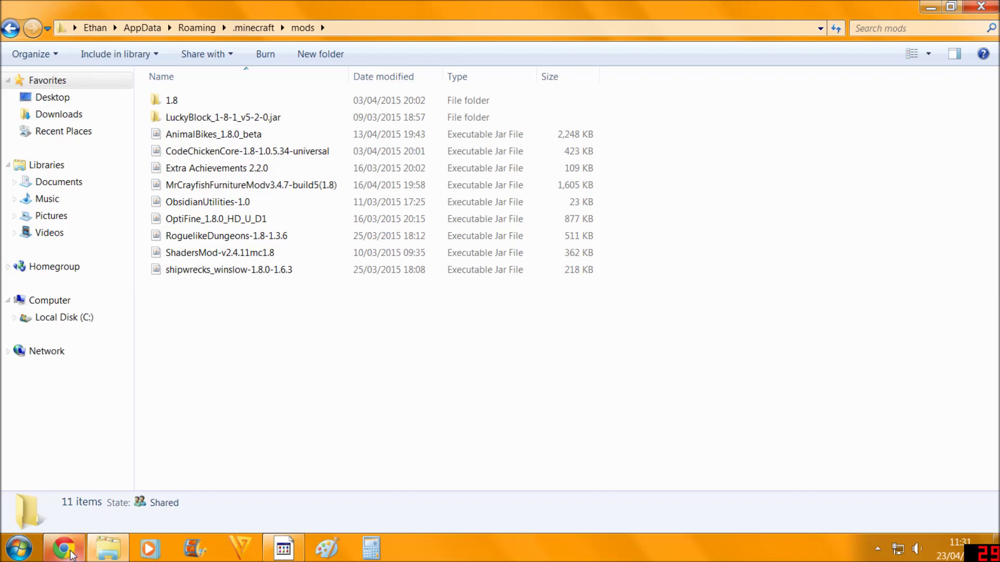
- Switch to Chrome, download forge-1.8-11.14.1.1375-installer.jar from the Minecraft Forge API page, and keep the flagged file
left_click(61, 548)
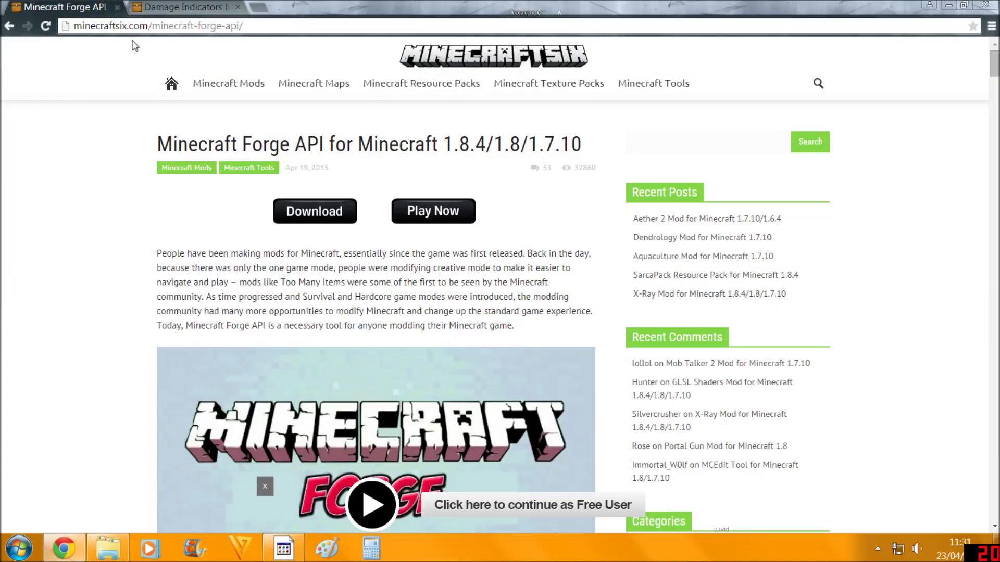
scroll(95, 185, "down", 10)
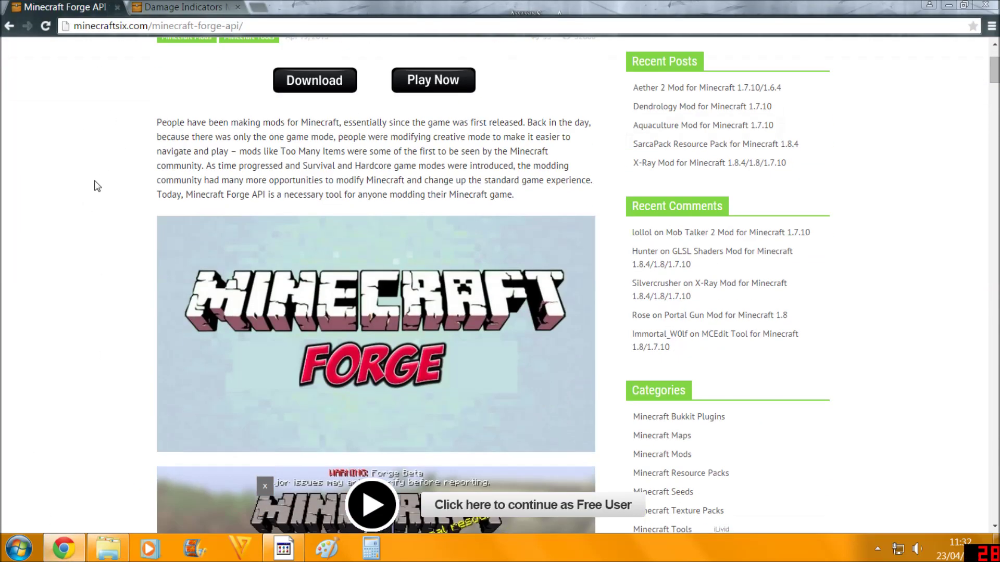
scroll(94, 184, "down", 9)
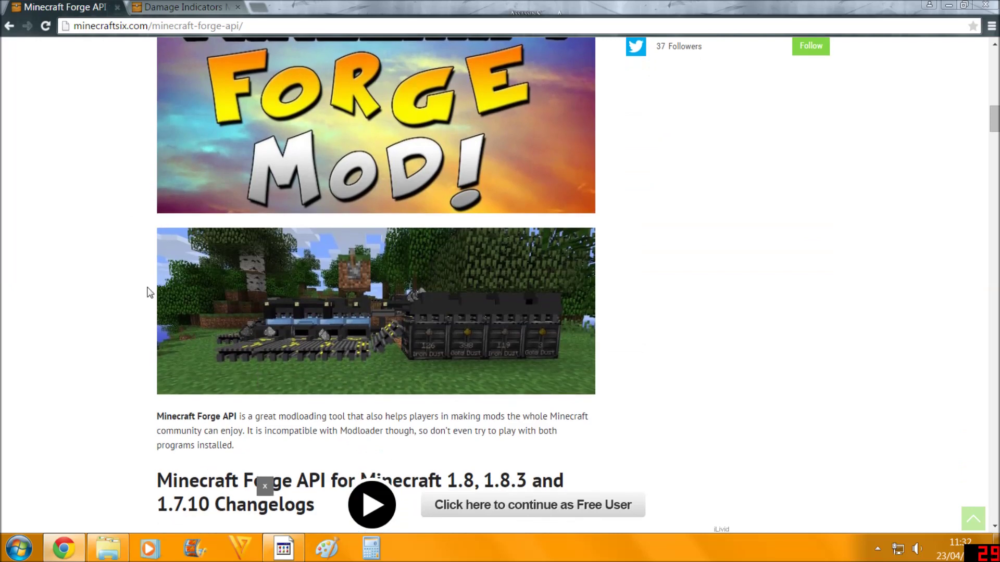
scroll(67, 262, "down", 3)
scroll(66, 262, "down", 9)
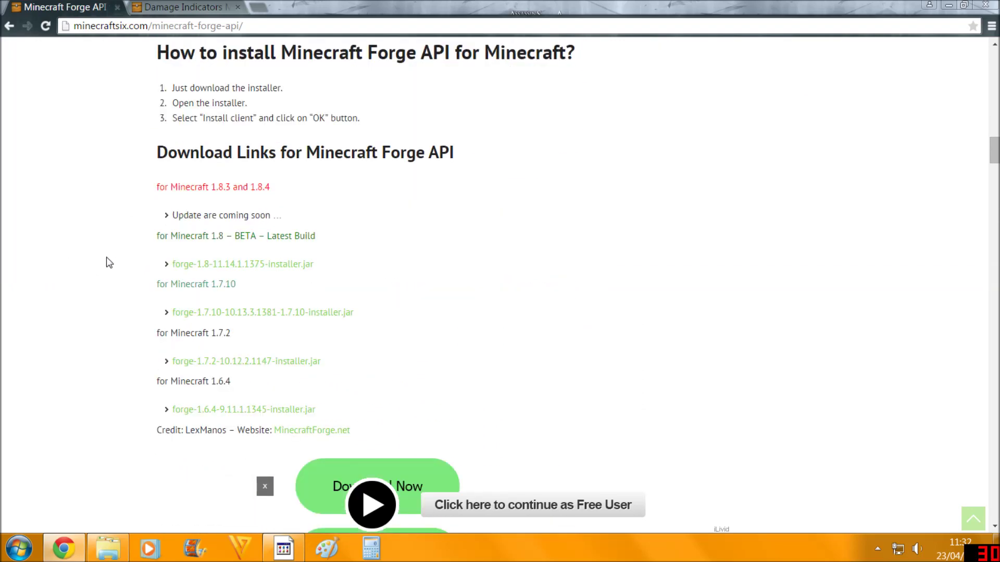
left_click(199, 266)
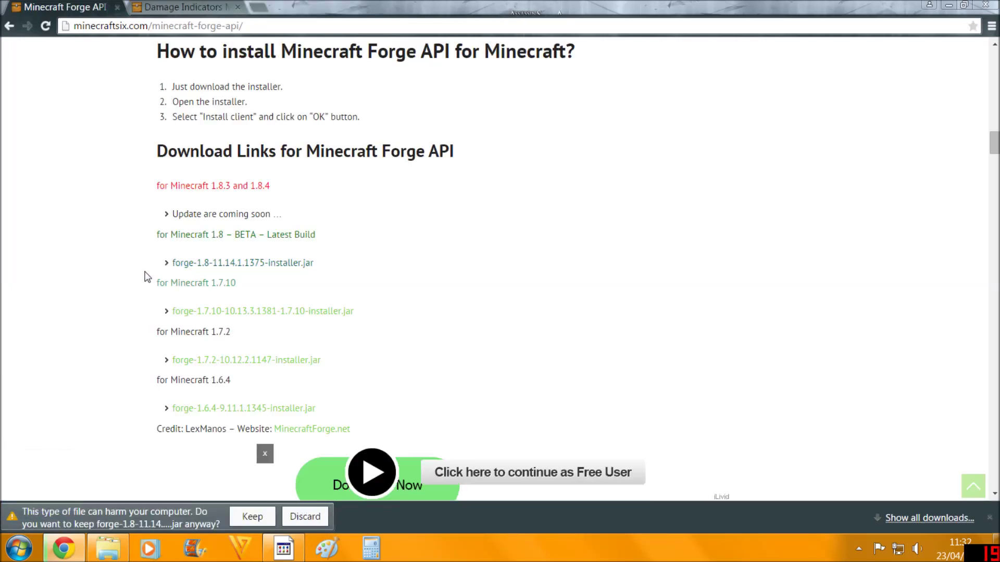
left_click(251, 518)
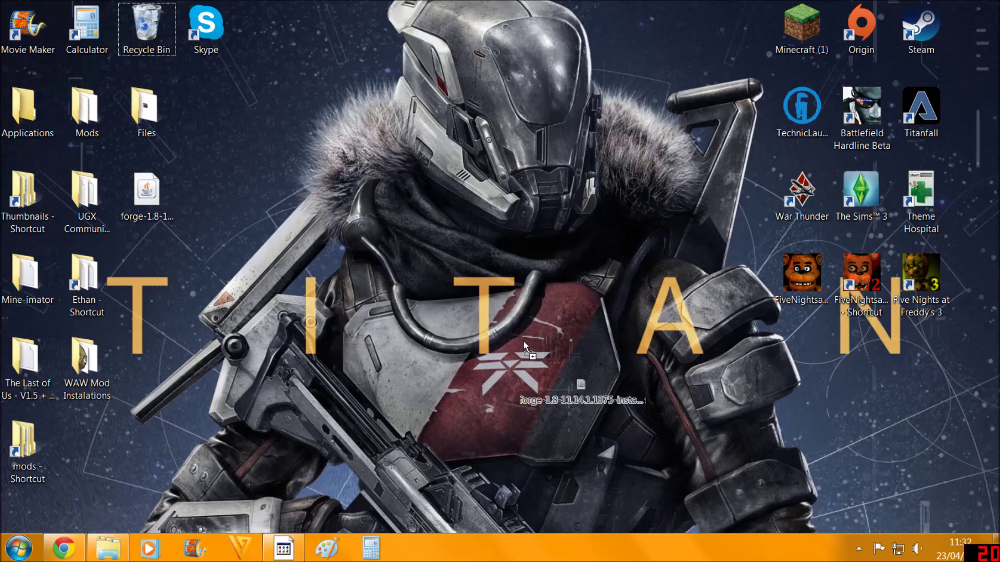
- Place the downloaded Forge installer on the desktop, open it, and close the installer window
left_click_drag(523, 341, 447, 204)
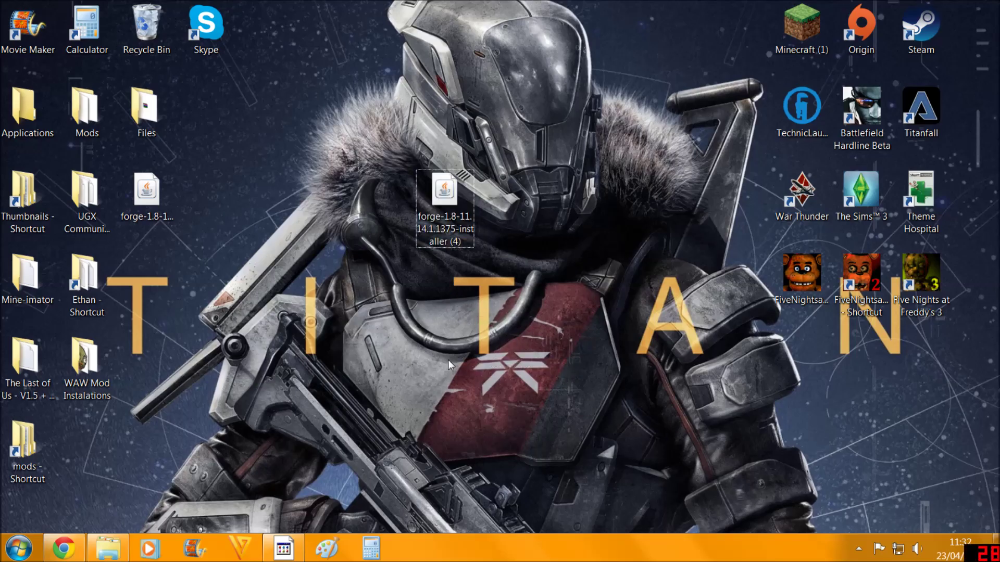
double_click(446, 200)
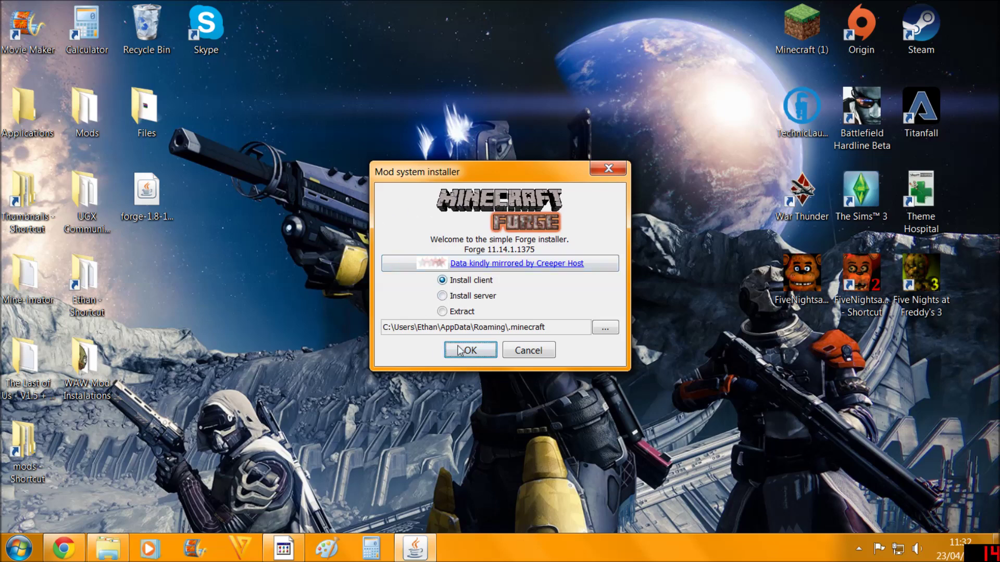
left_click(600, 171)
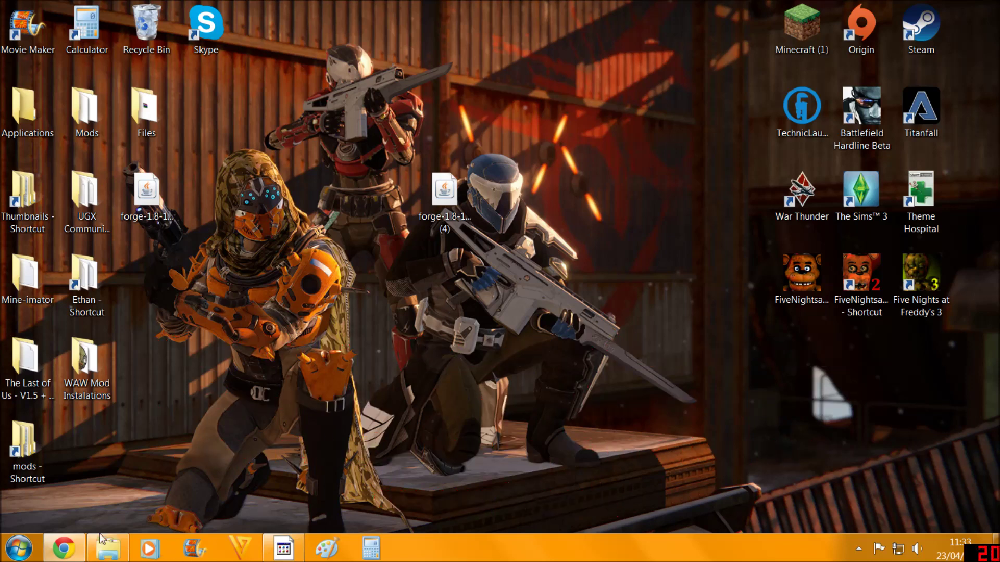
- Return to Chrome and start the [1.8]DamageIndicatorsMod-3.3.3.jar download from the Damage Indicators Mod page
left_click(50, 550)
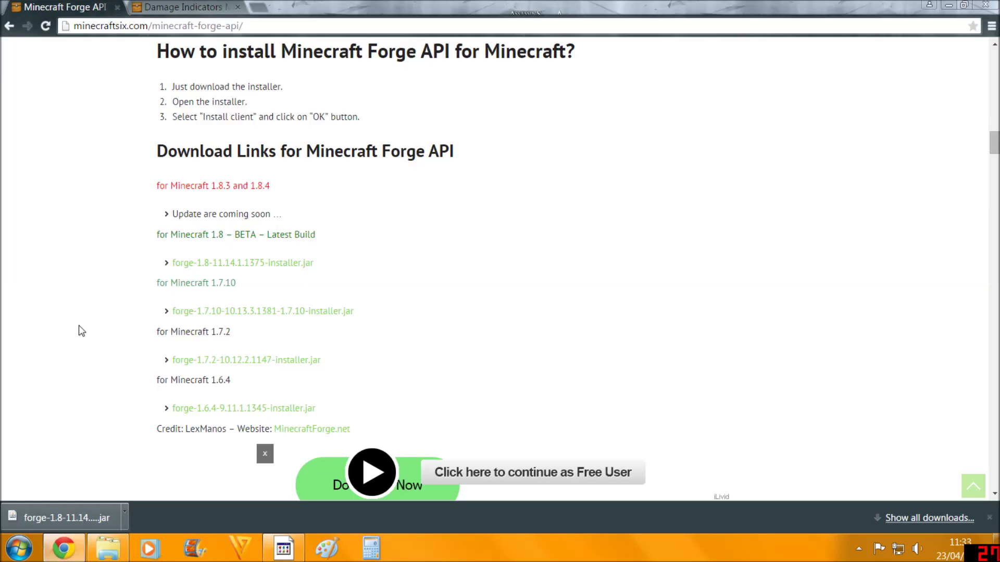
left_click(159, 6)
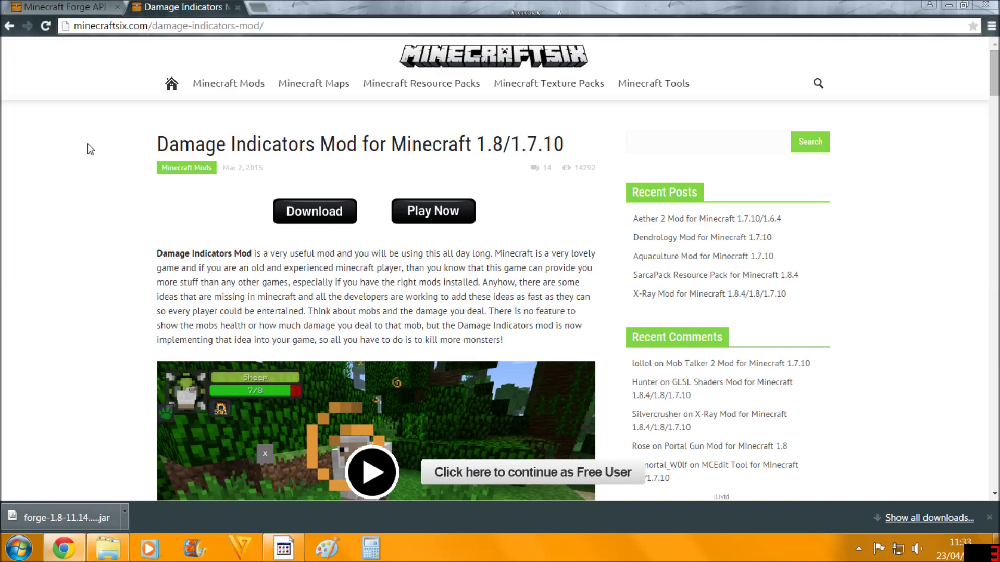
scroll(91, 146, "down", 2)
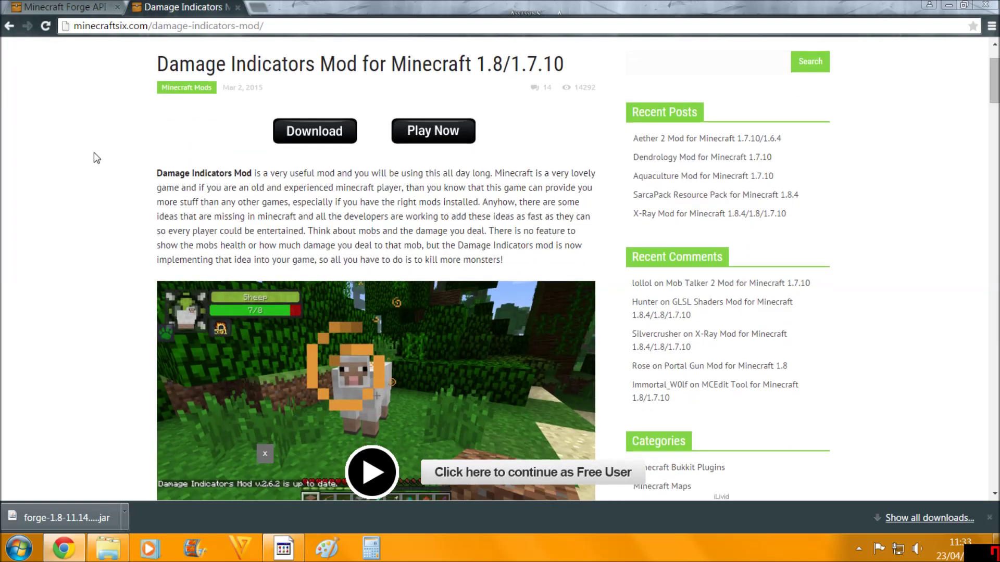
scroll(92, 154, "down", 20)
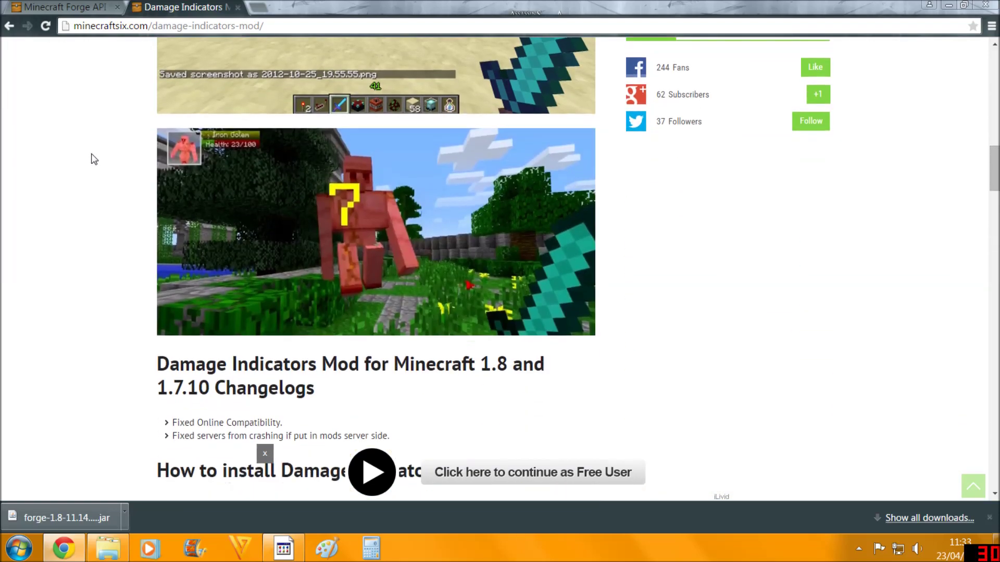
scroll(90, 156, "down", 7)
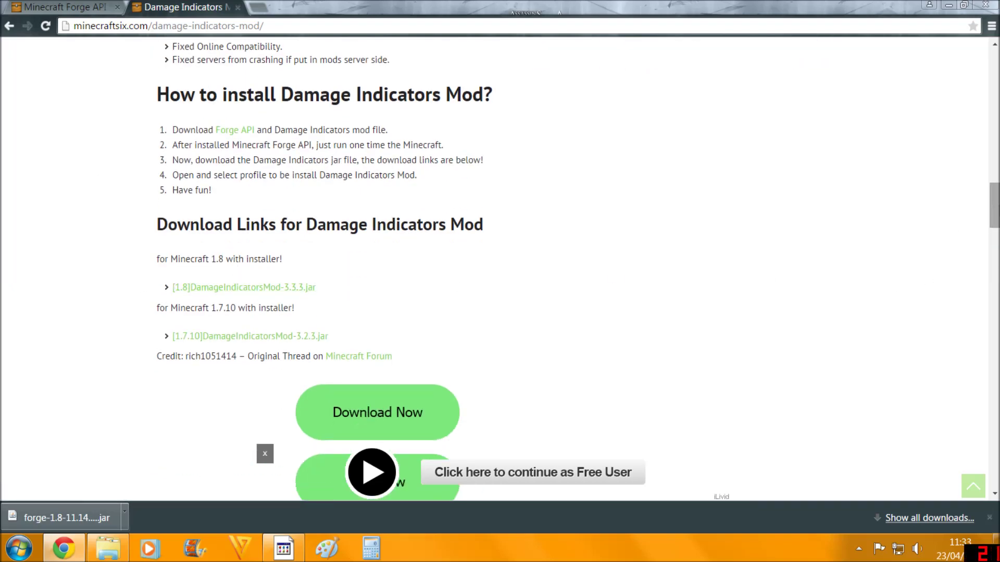
left_click_drag(994, 227, 963, 219)
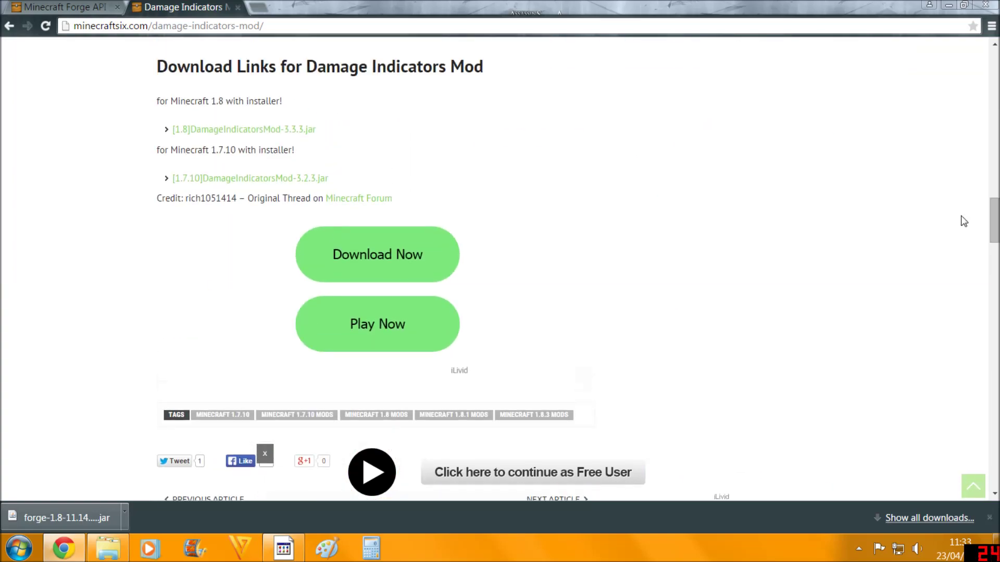
left_click(262, 130)
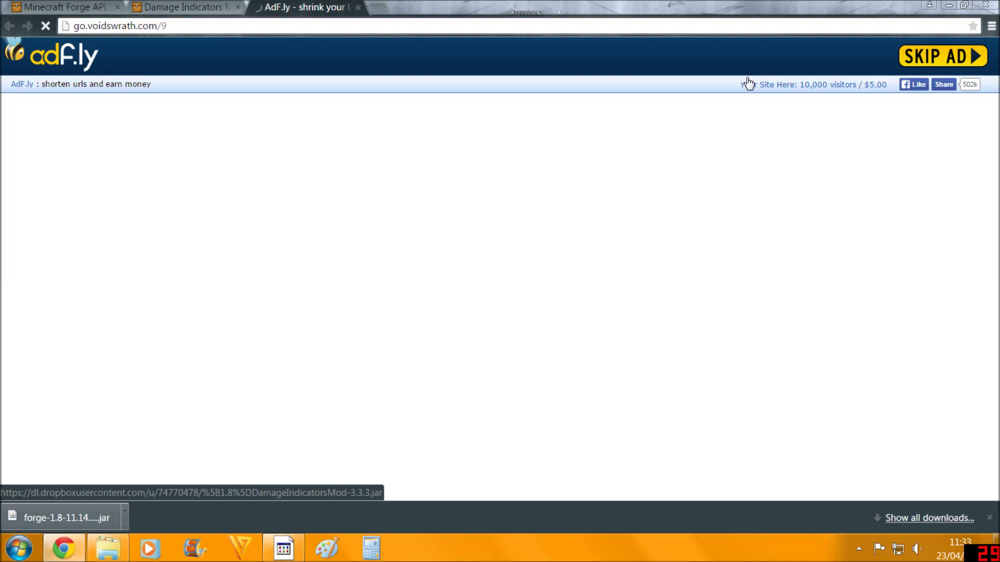
- Keep the downloaded Damage Indicators jar and close the AdF.ly advertising page along with its pop-up message
left_click(749, 83)
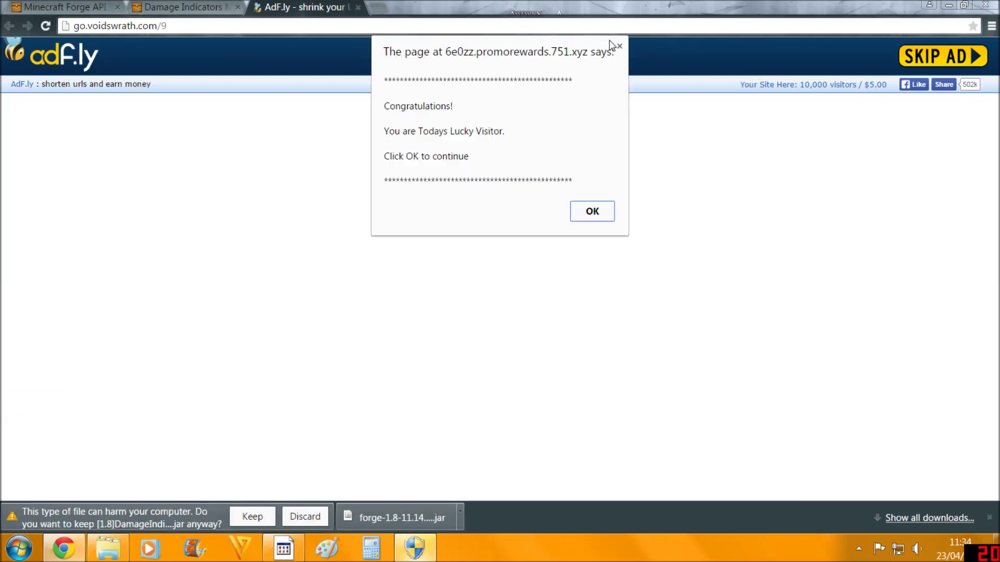
key("Return")
left_click(252, 517)
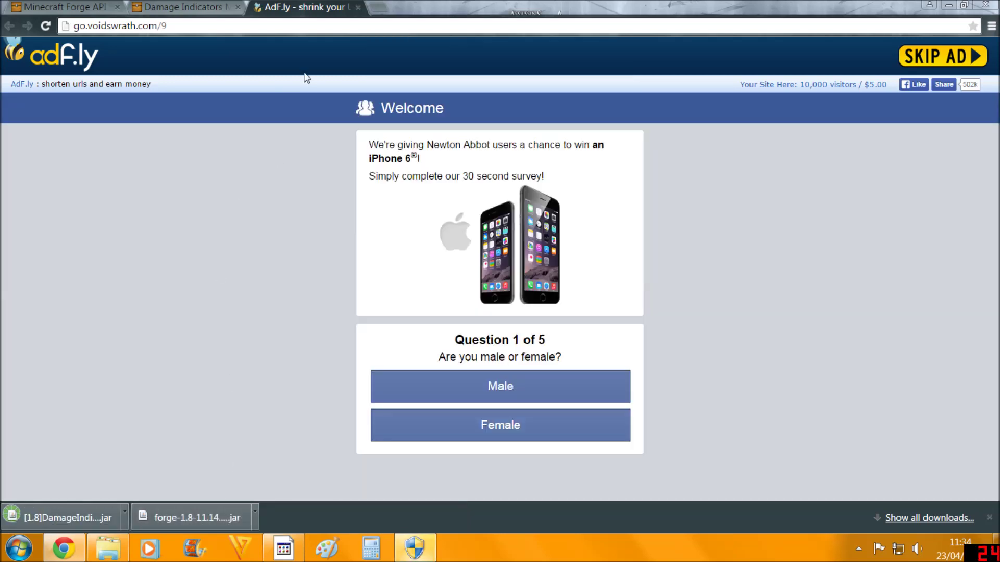
key("ctrl+w")
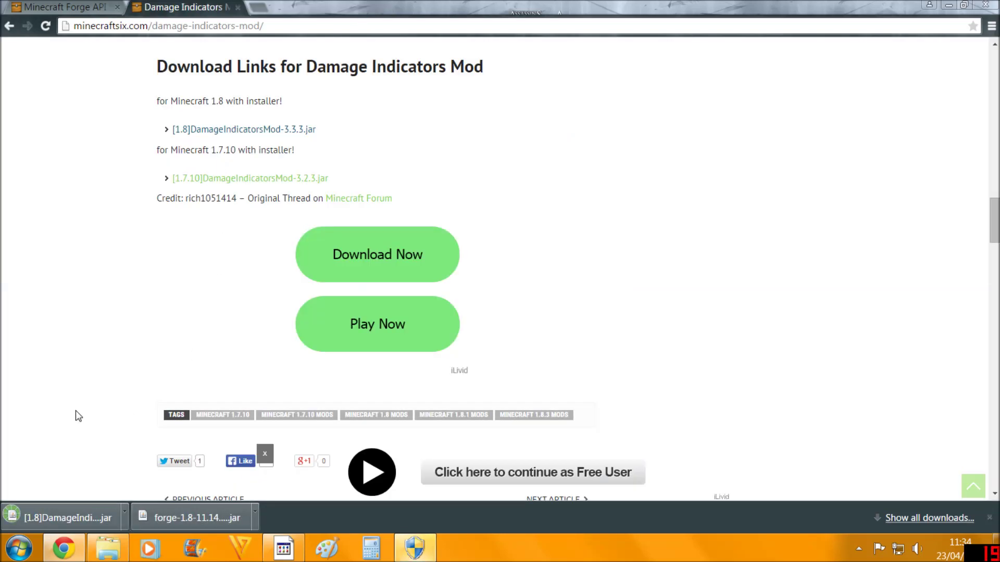
left_click(64, 517)
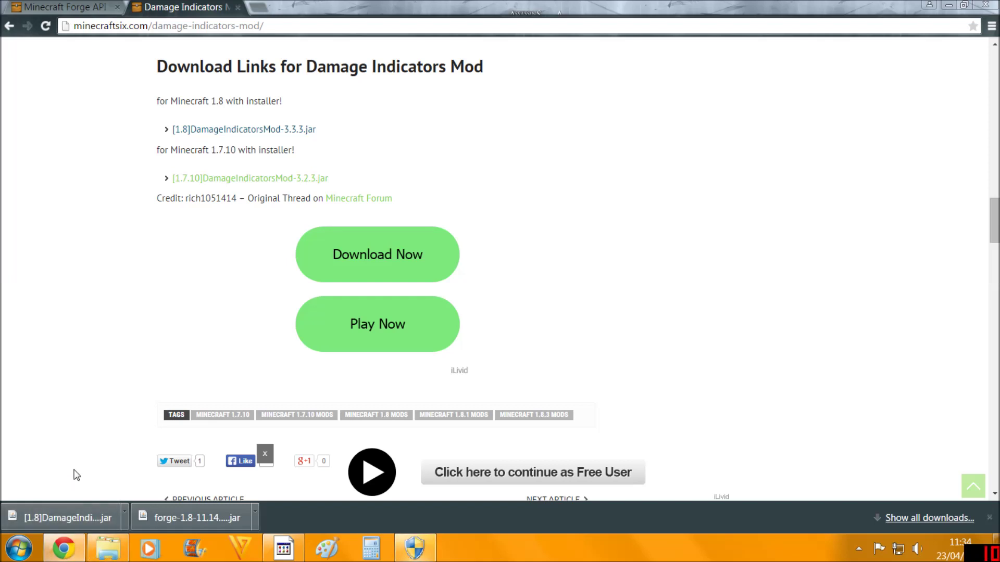
- Open the AppData Roaming folder through the Run command and go to the mods folder inside .minecraft
key("super+r")
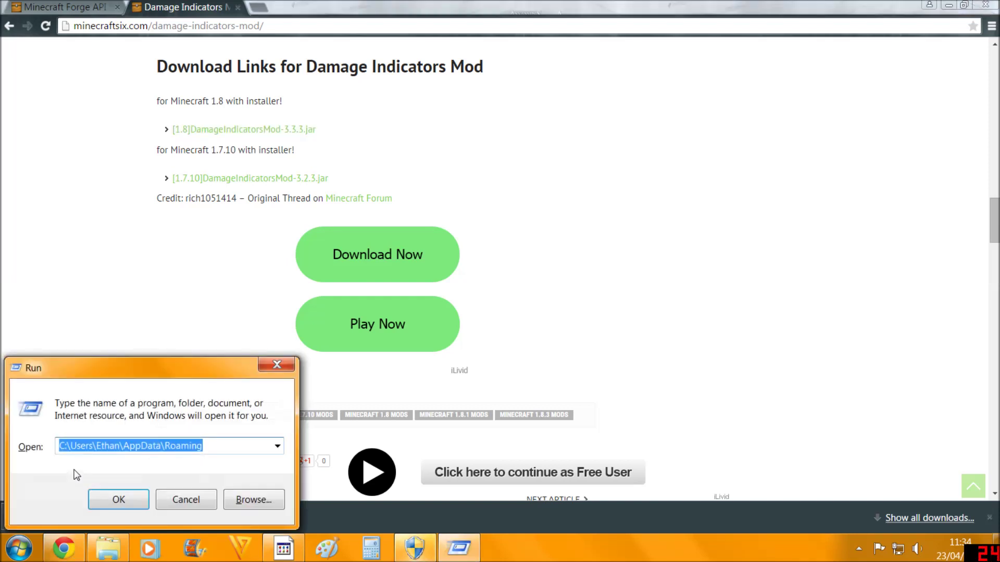
key("Return")
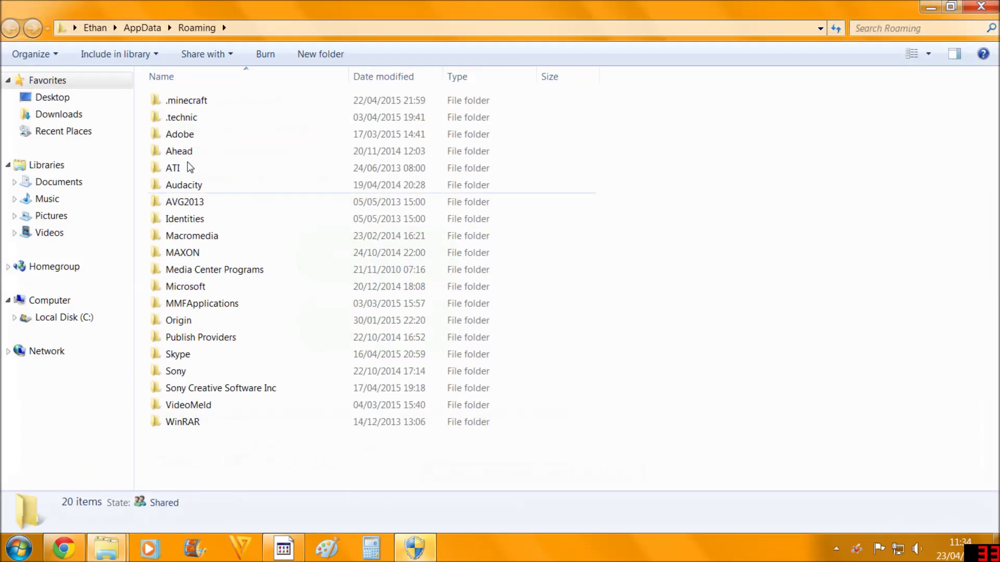
double_click(199, 102)
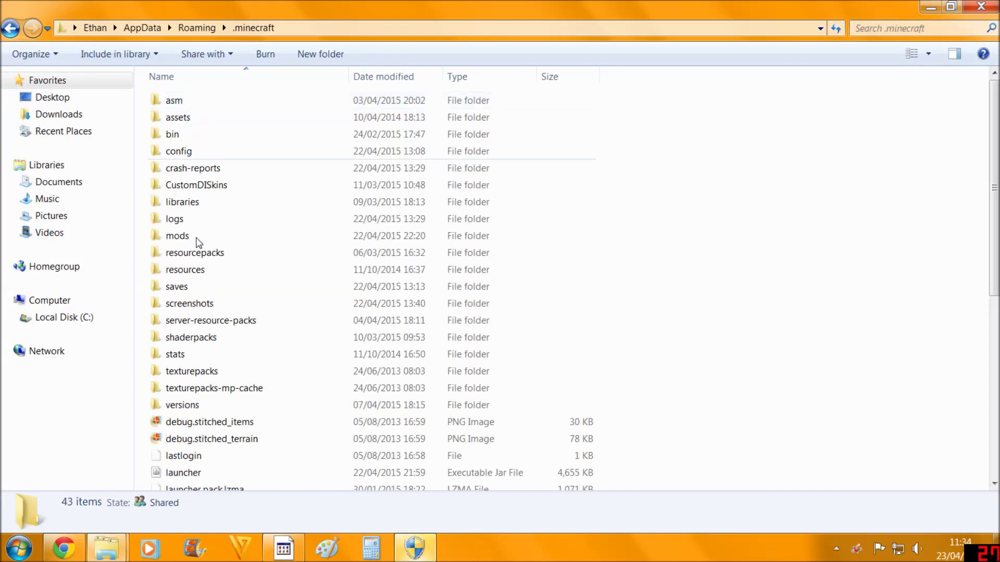
double_click(191, 241)
left_click(268, 237)
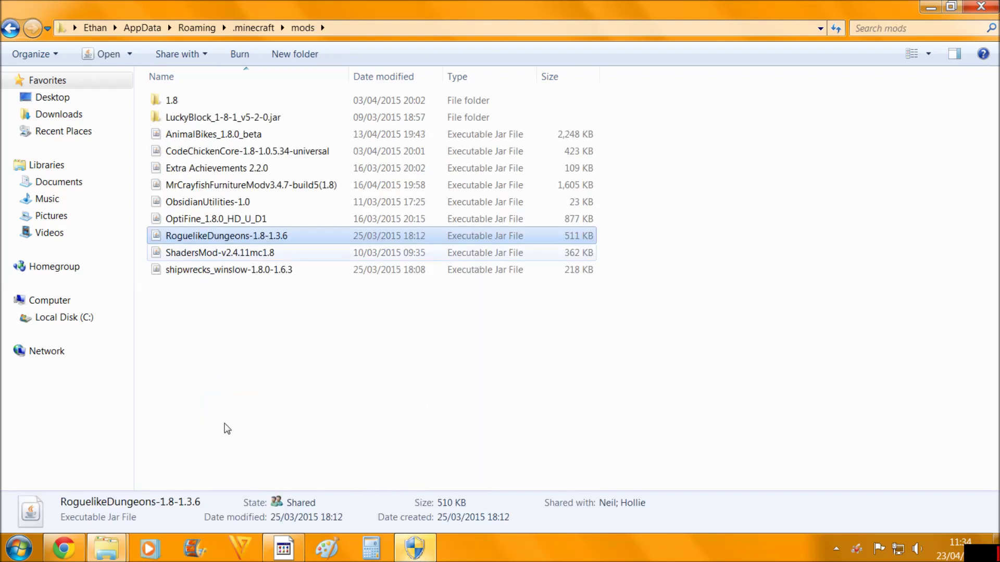
left_click(227, 429)
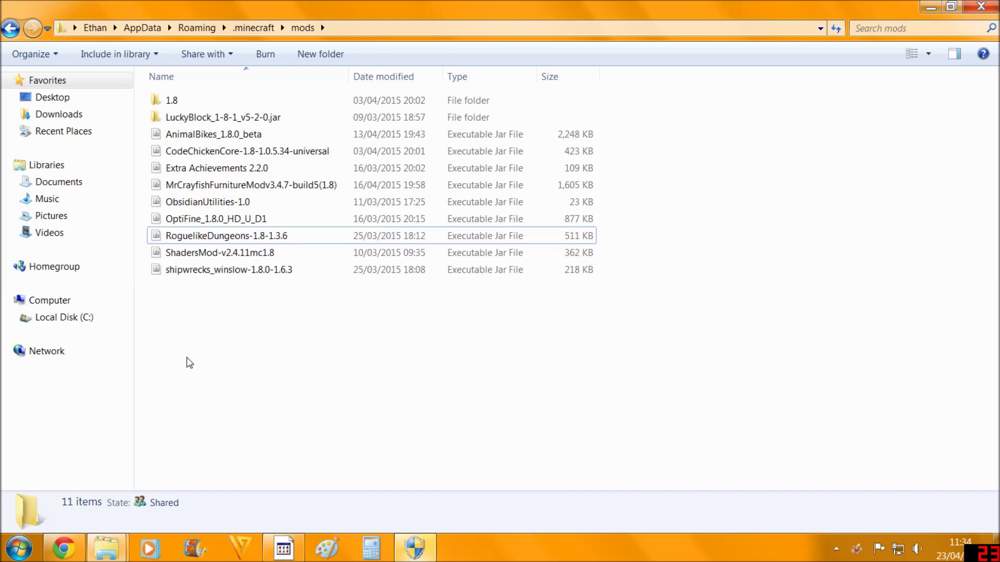
- Search Windows for %appdata% to open the Roaming folder, close it, and return to the mods folder in .minecraft
left_click(14, 30)
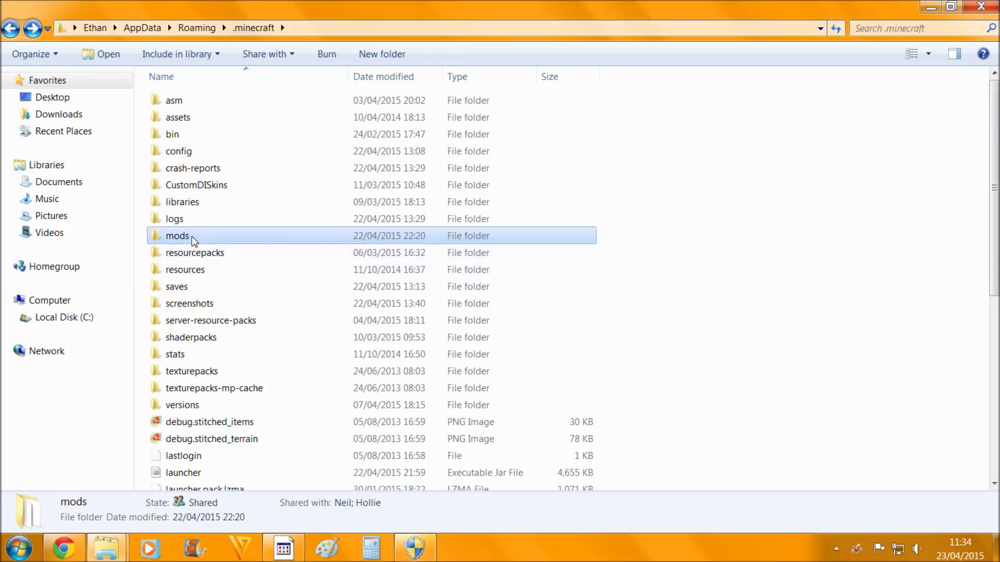
left_click(25, 541)
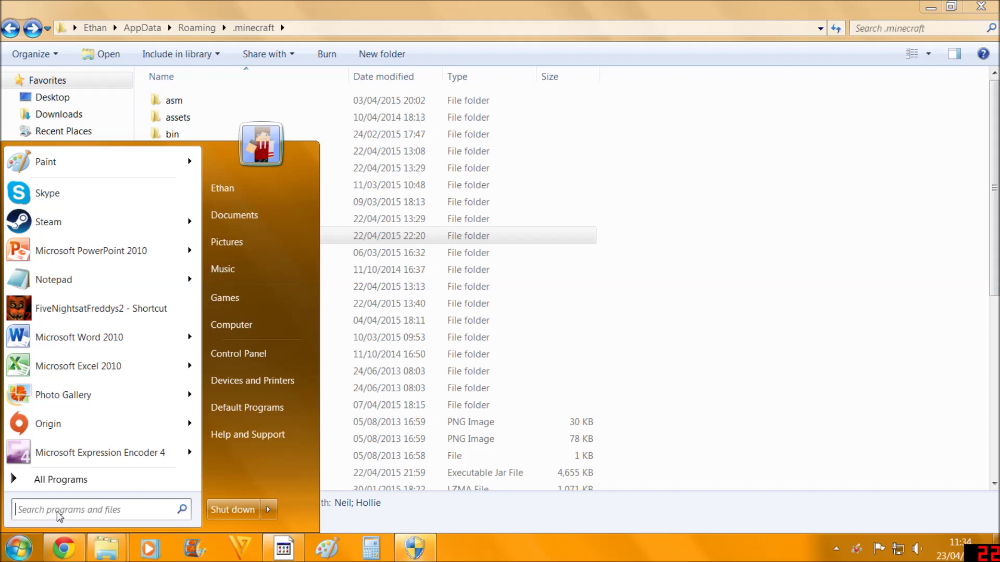
type("%app")
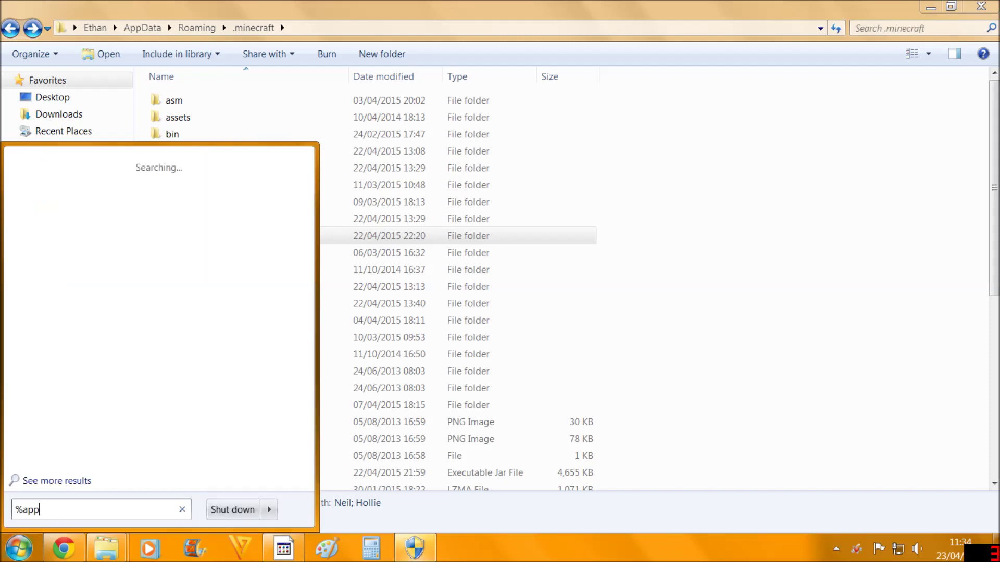
type("data%")
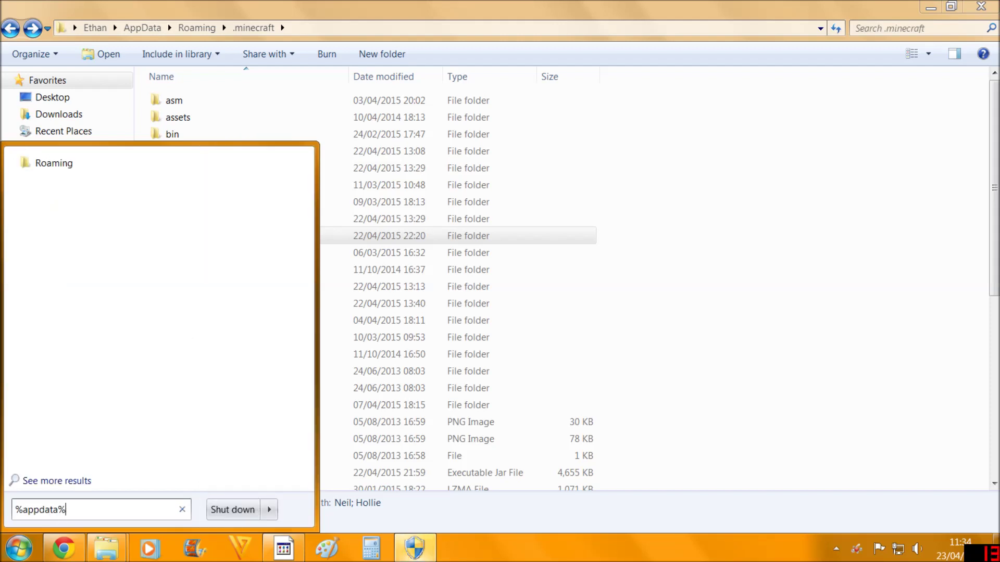
key("Return")
double_click(186, 100)
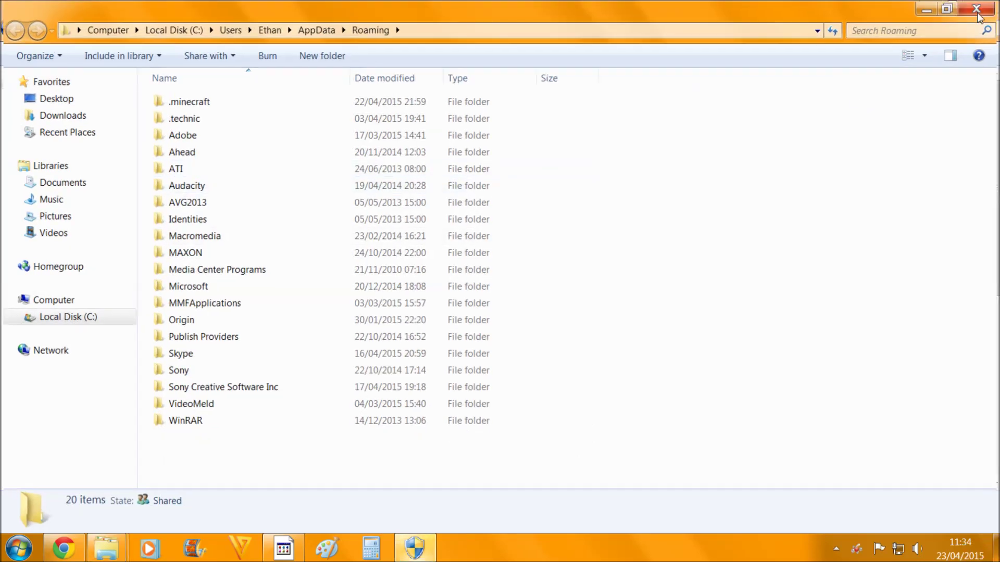
left_click(177, 235)
double_click(192, 241)
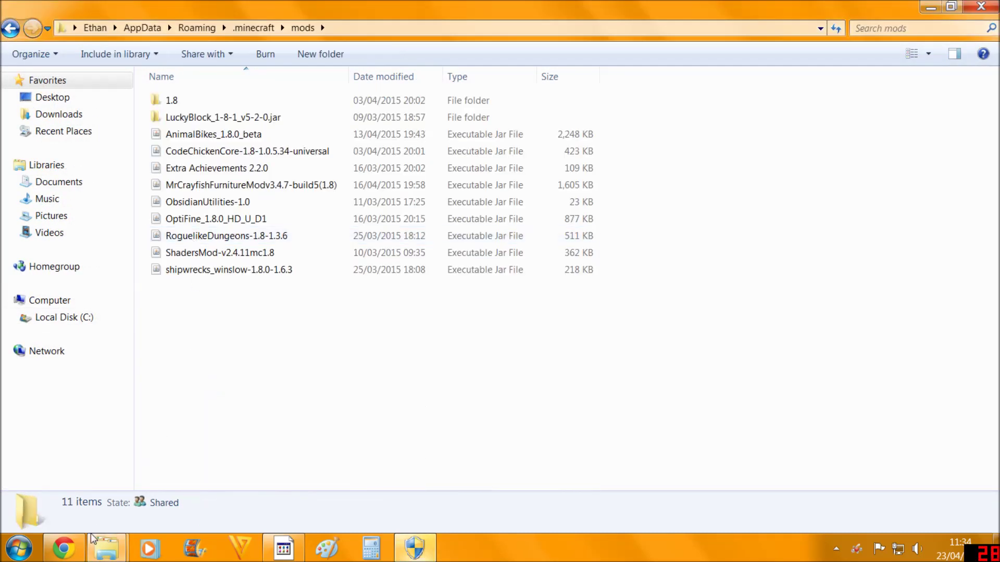
- Copy the downloaded [1.8]DamageIndicatorsMod-3.3.3 jar from Chrome's downloads into the .minecraft mods folder
left_click(63, 548)
left_click_drag(73, 515, 342, 350)
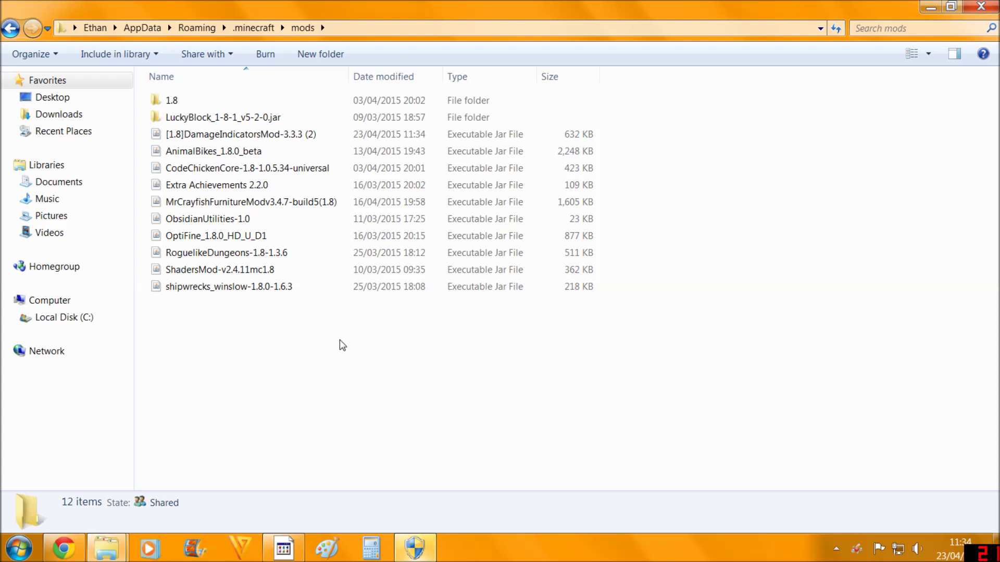
left_click_drag(246, 359, 316, 375)
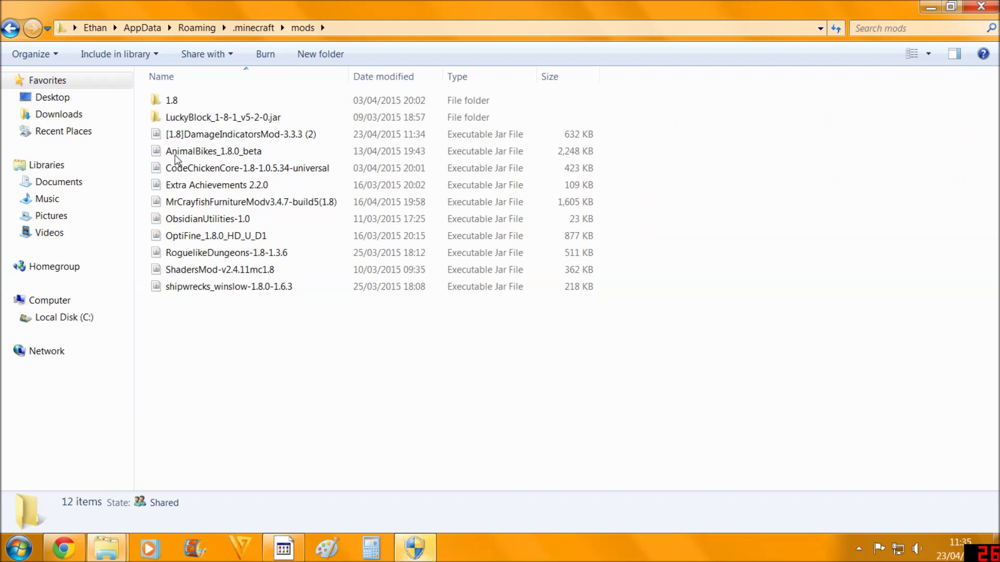
mouse_move(212, 233)
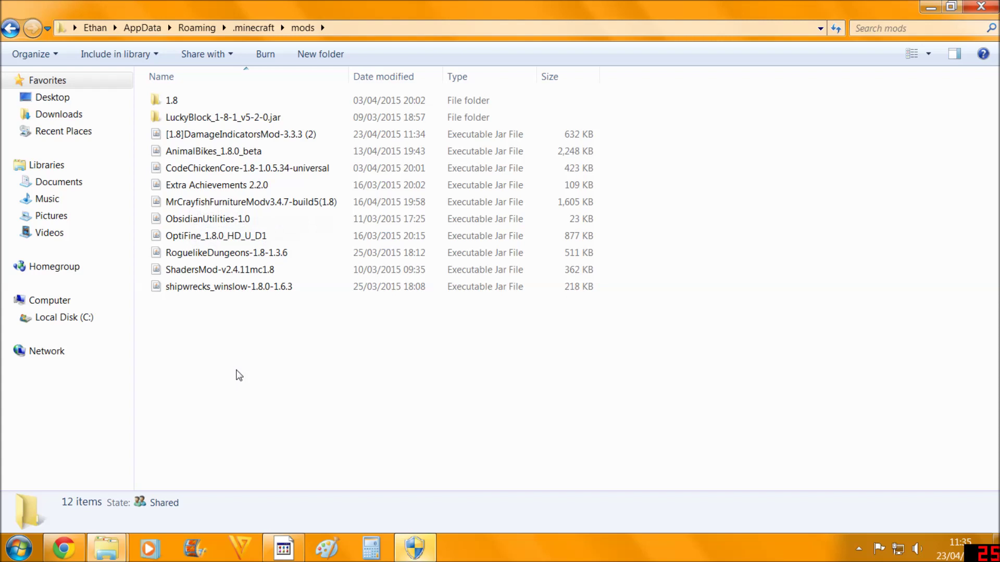